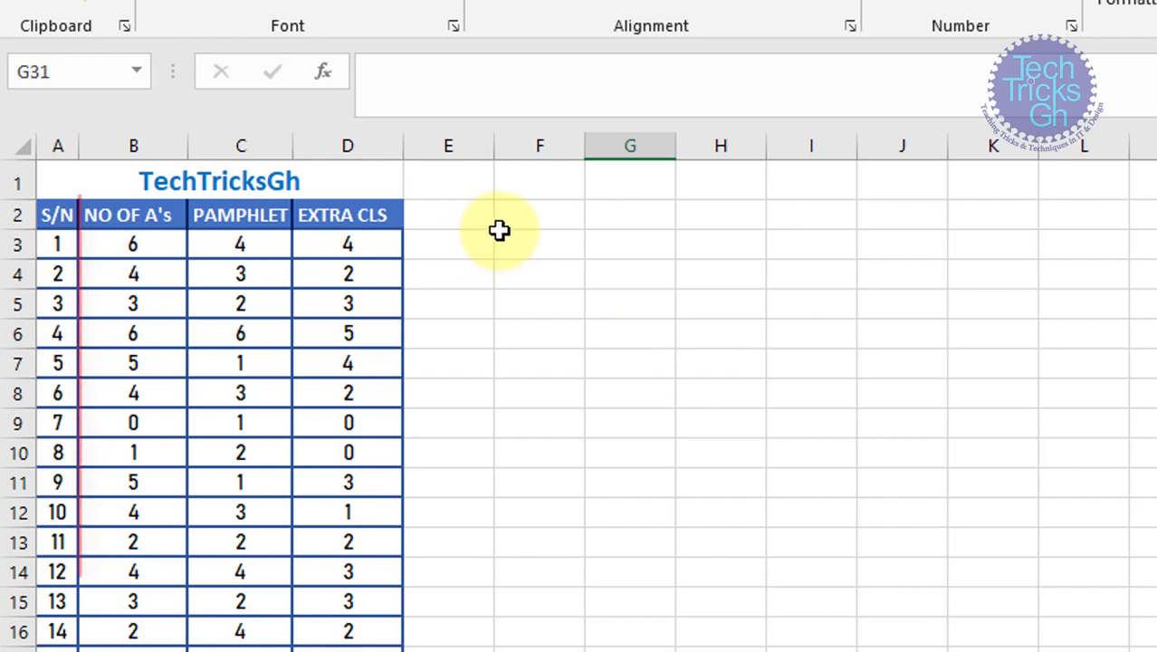
- Start a Regression analysis from the Data Analysis tools
click(362, 244)
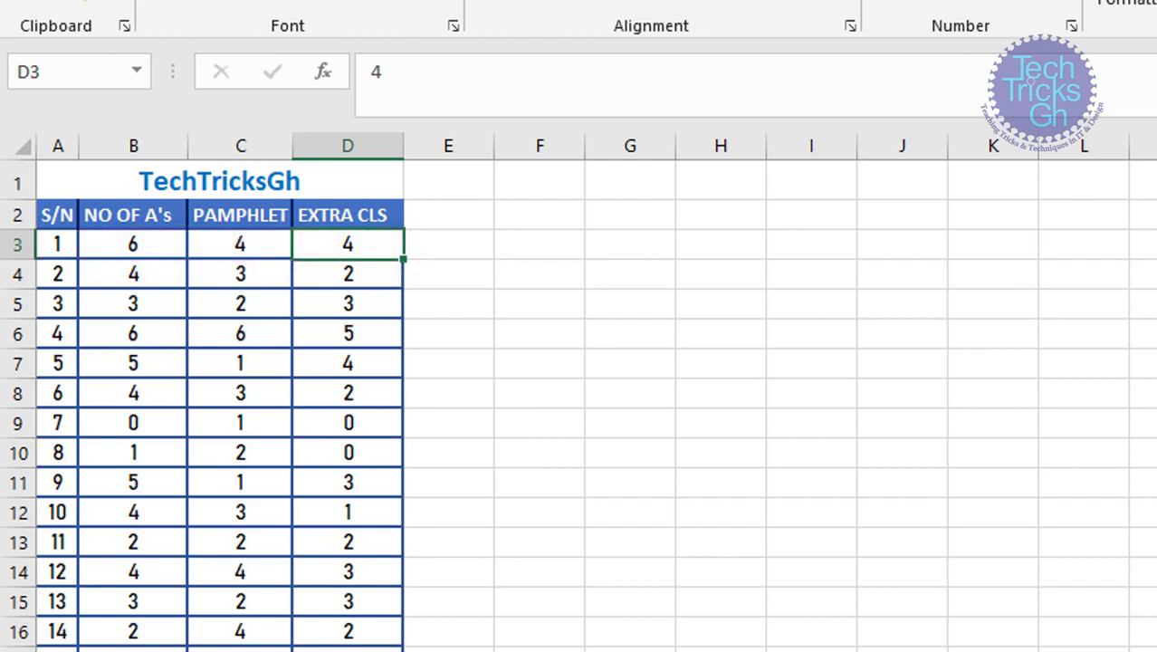
key(alt+a)
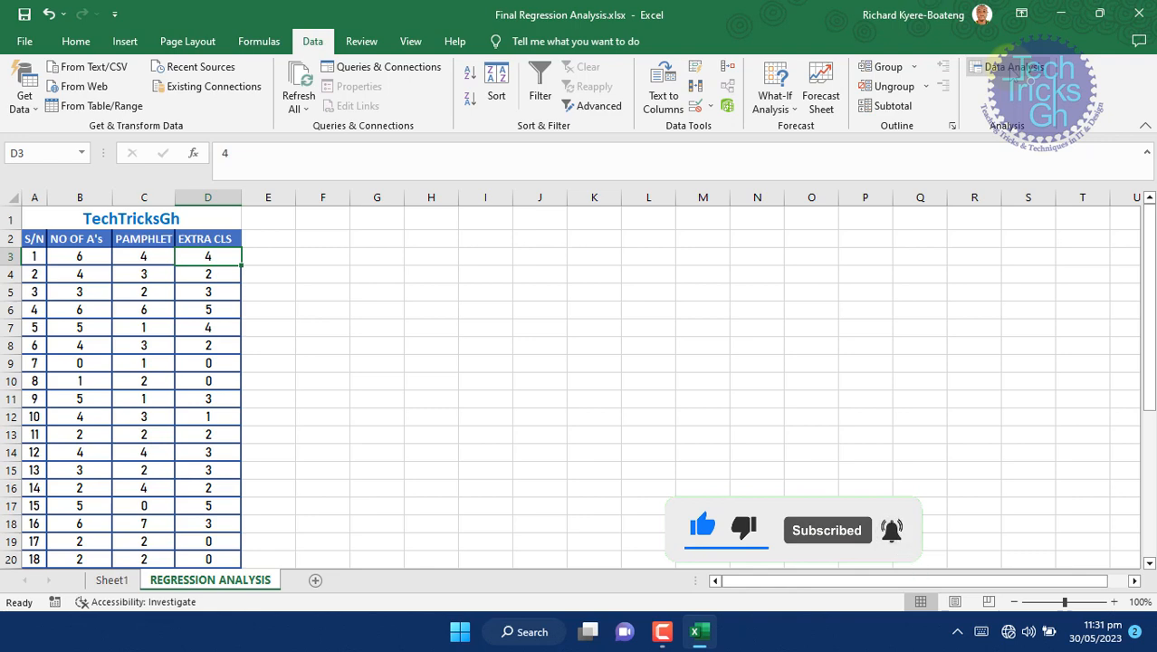
click(75, 41)
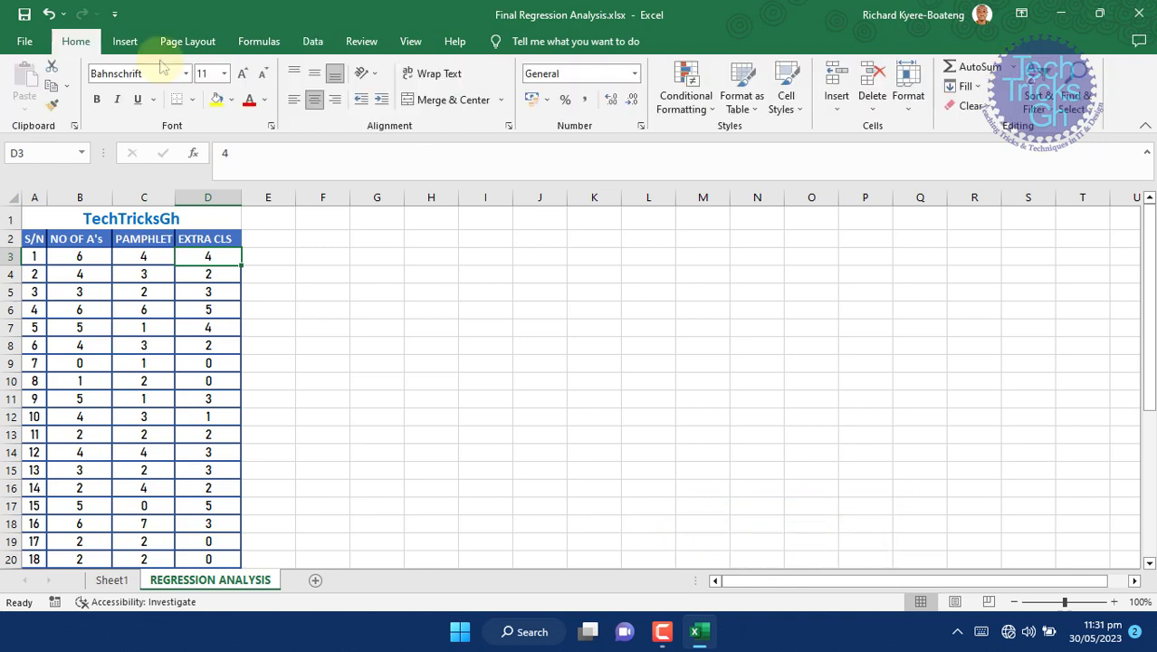
click(311, 46)
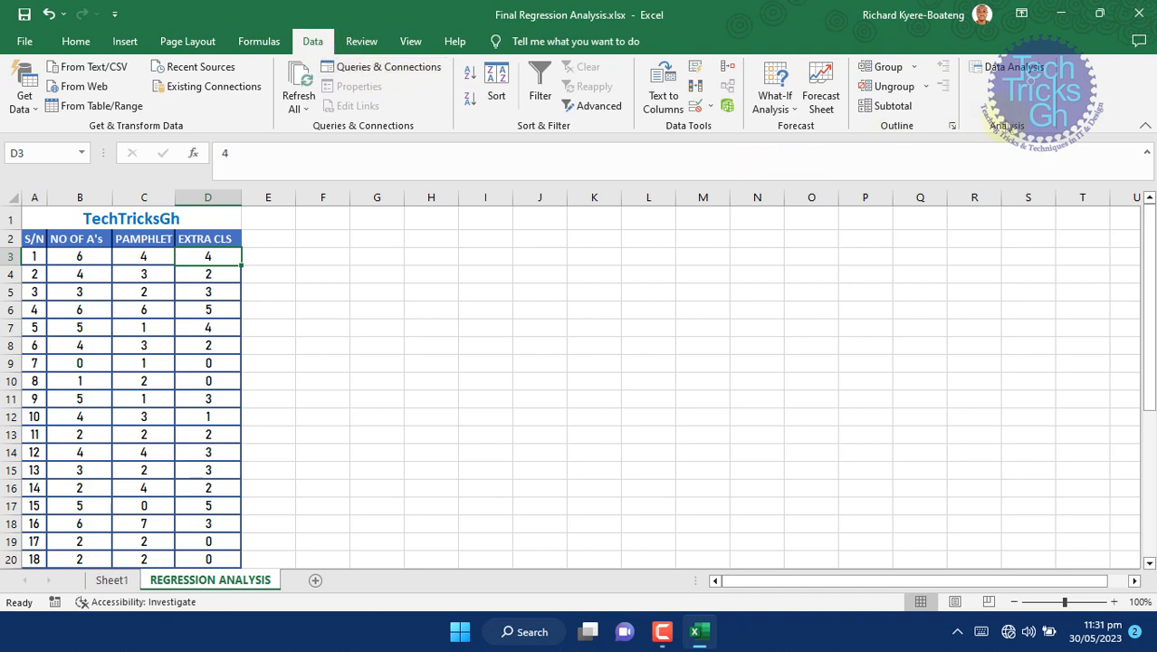
click(1007, 67)
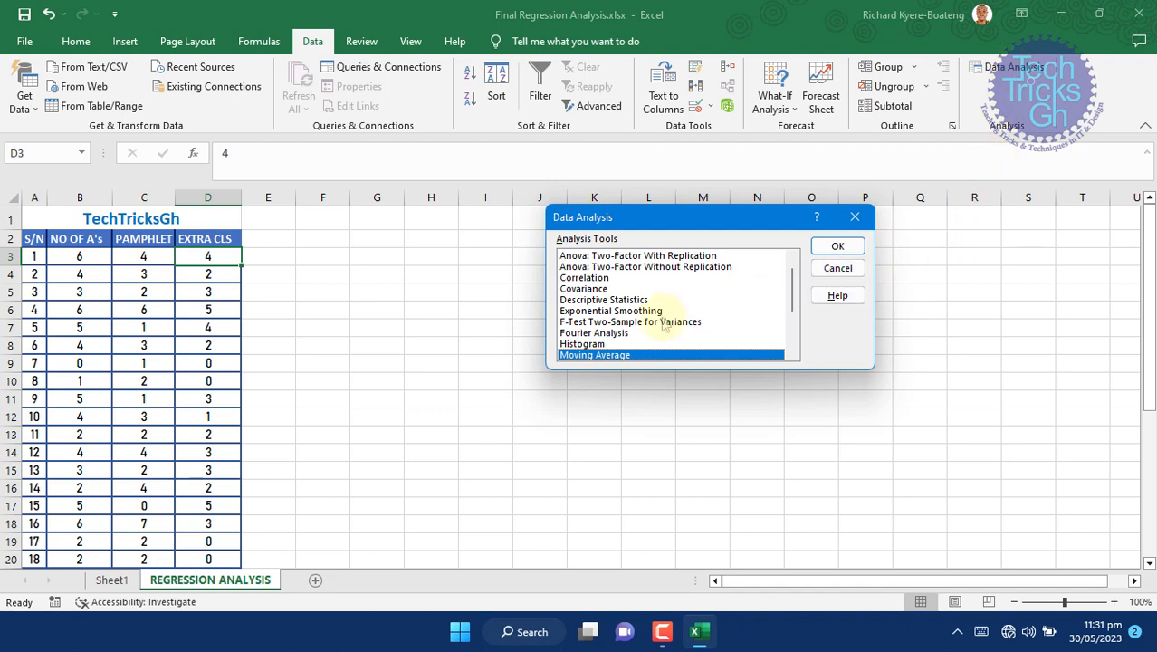
scroll(666, 326, down, 2)
click(601, 323)
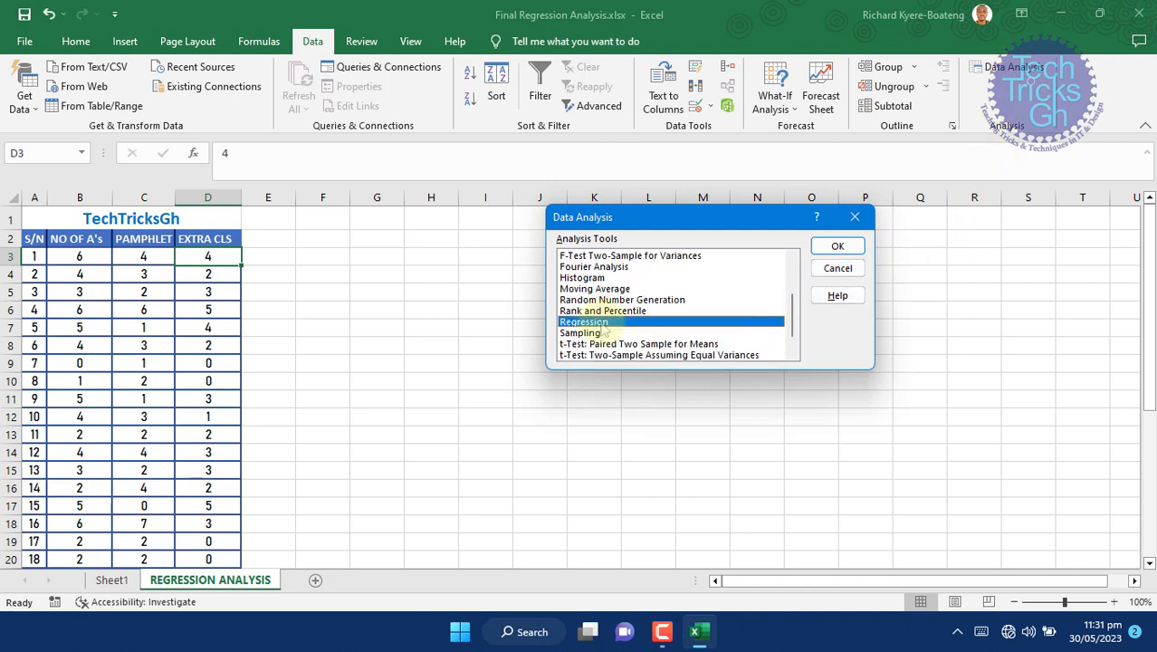
click(845, 251)
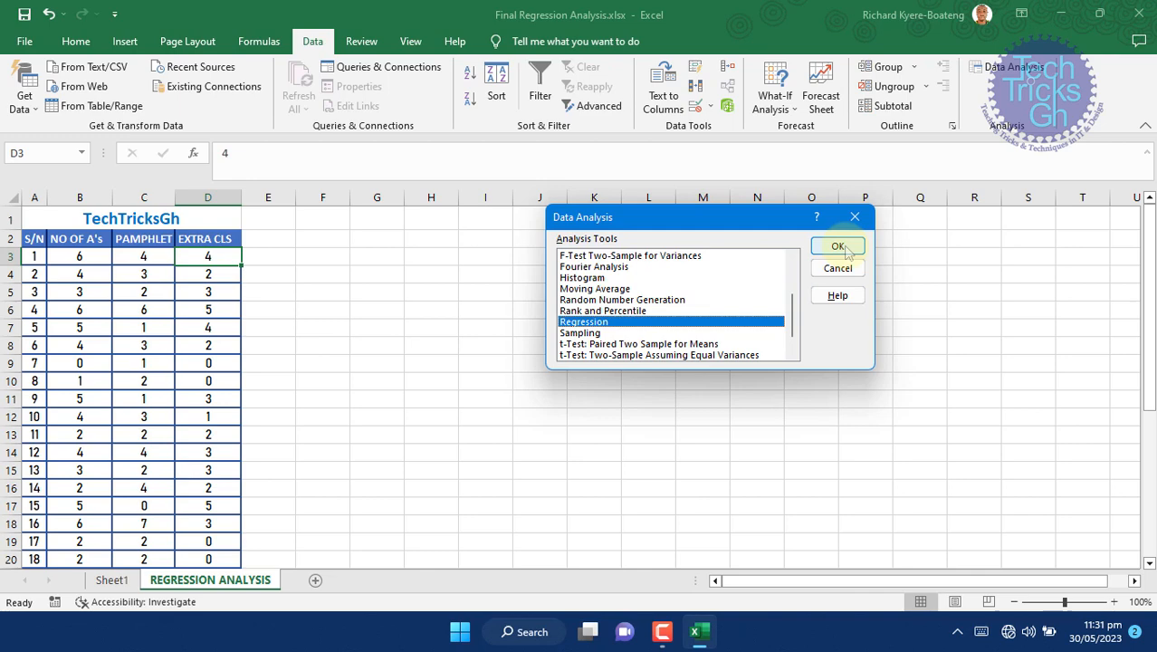
- Set the regression's Input Y Range to $B$2:$B$32 and its Input X Range to $C$2:$D$32
drag(677, 154, 522, 254)
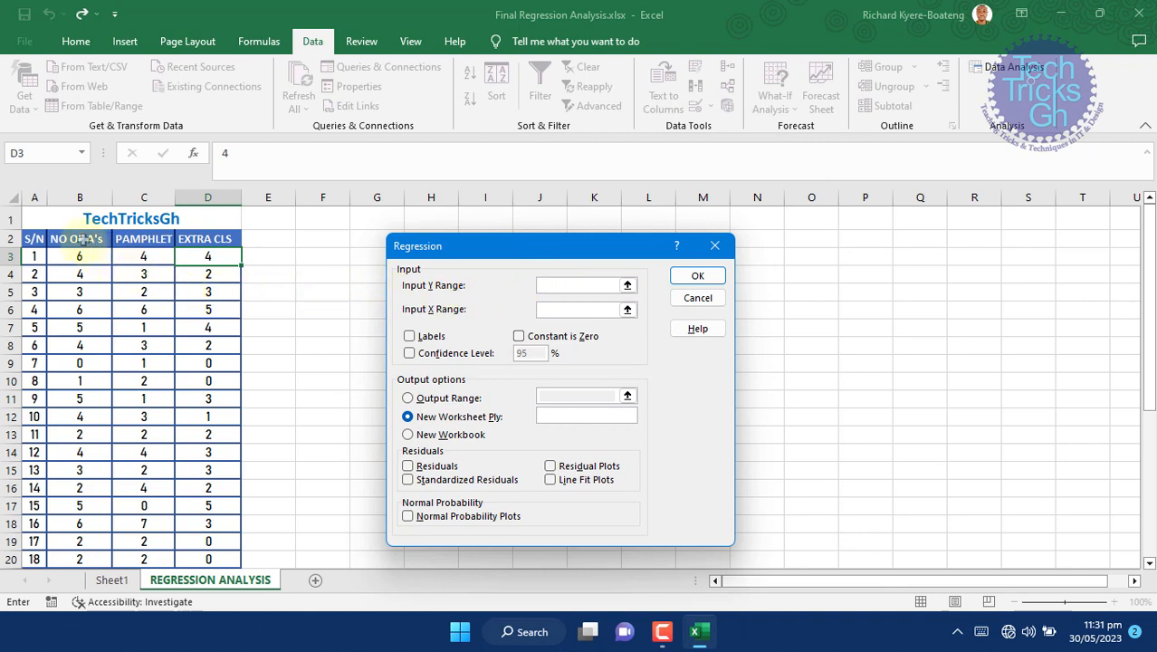
drag(79, 239, 77, 554)
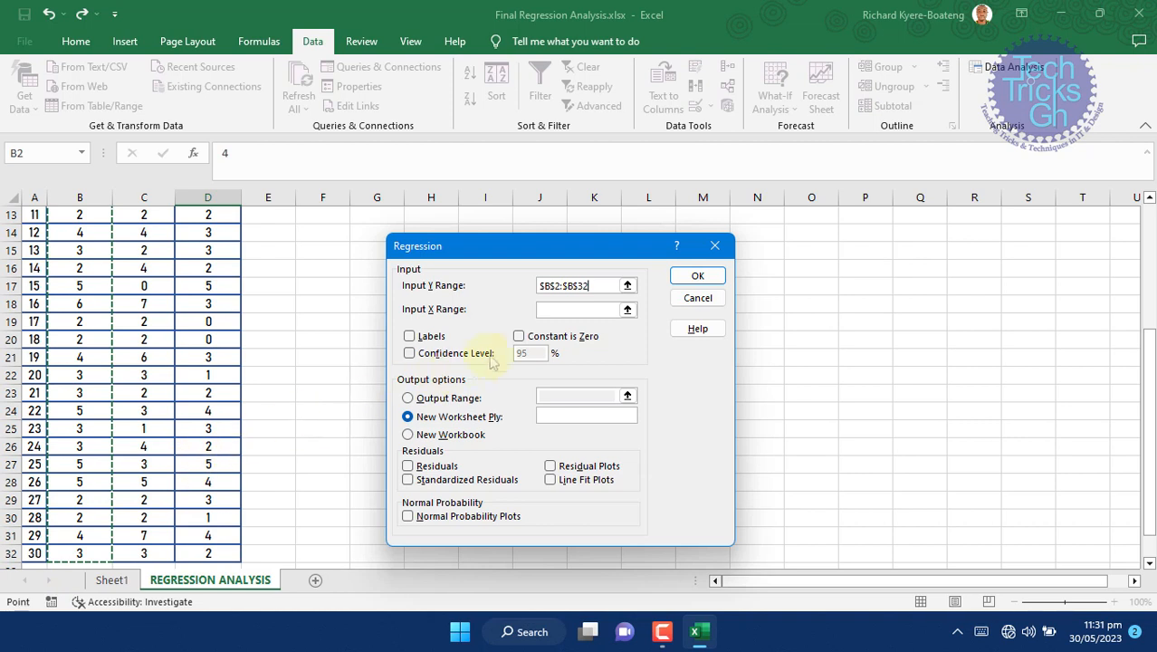
click(558, 312)
click(560, 312)
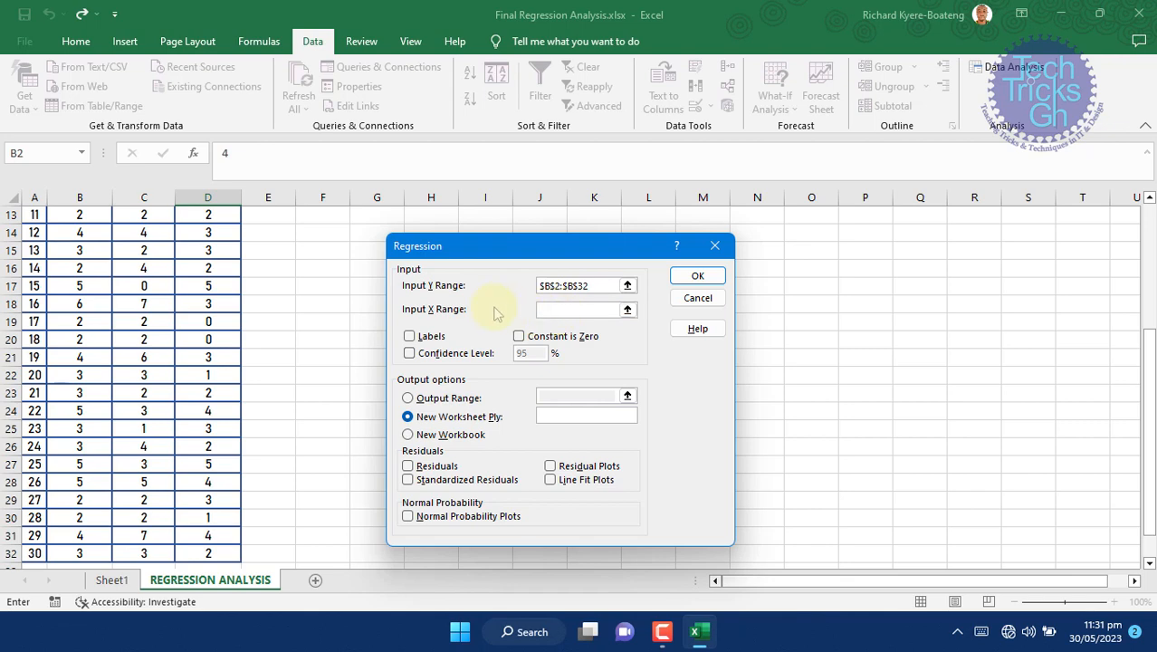
scroll(136, 294, up, 3)
scroll(136, 293, up, 1)
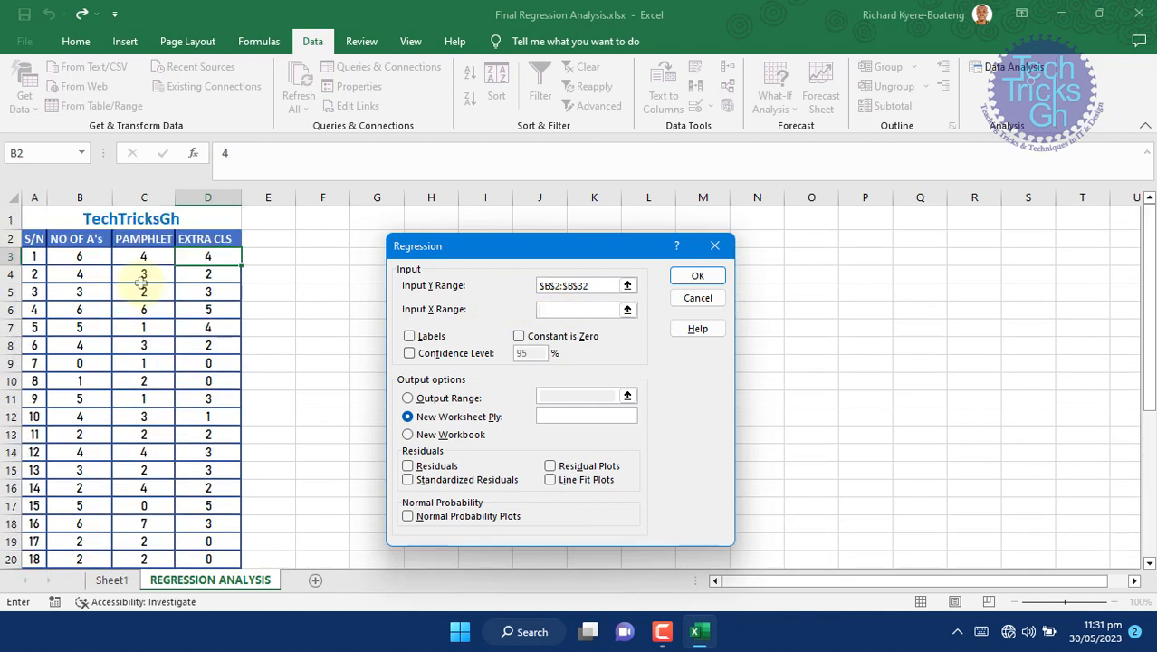
drag(143, 238, 208, 591)
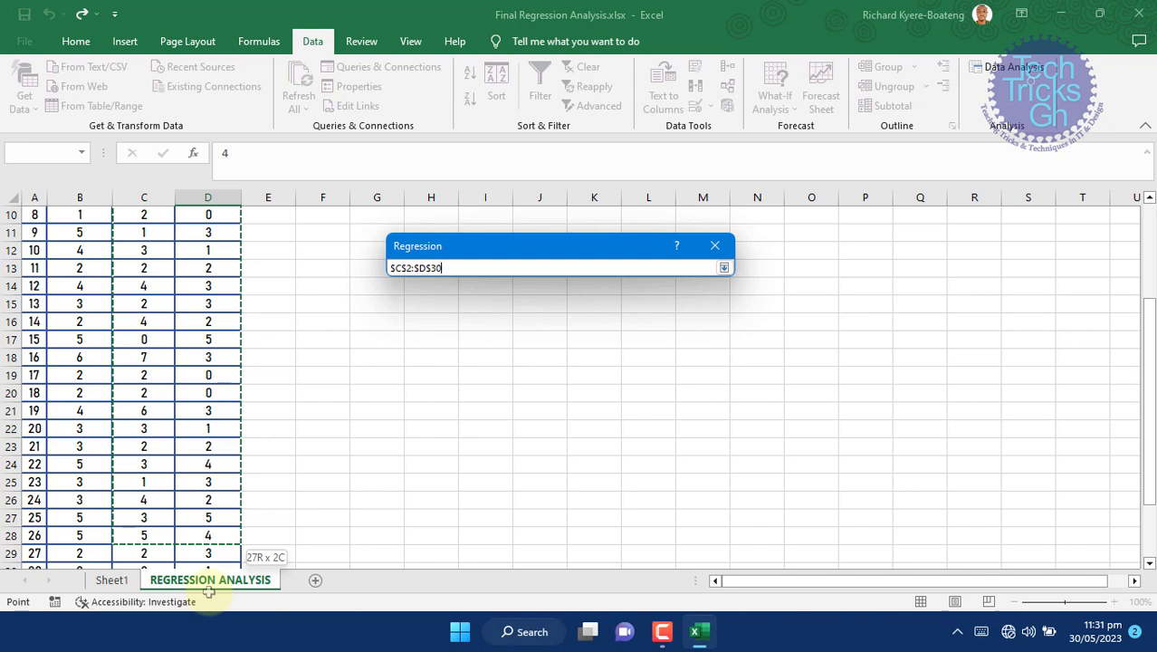
drag(208, 592, 240, 543)
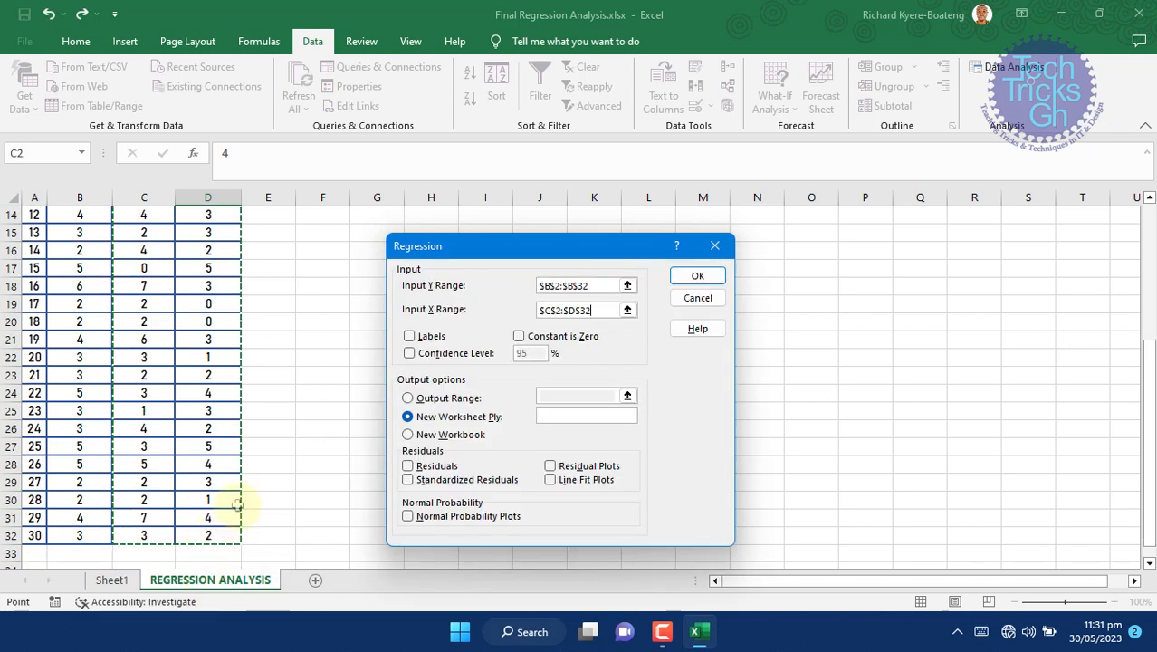
- Run the regression with Labels and Line Fit Plots enabled and the output range set to cell $F$2
click(415, 340)
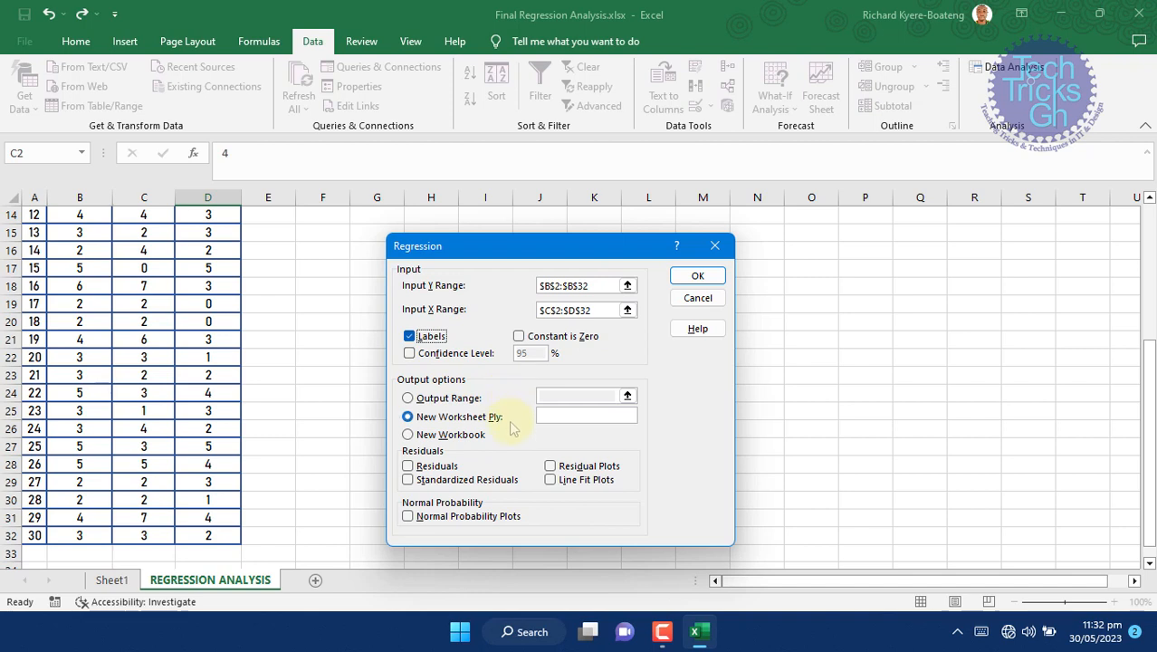
click(554, 481)
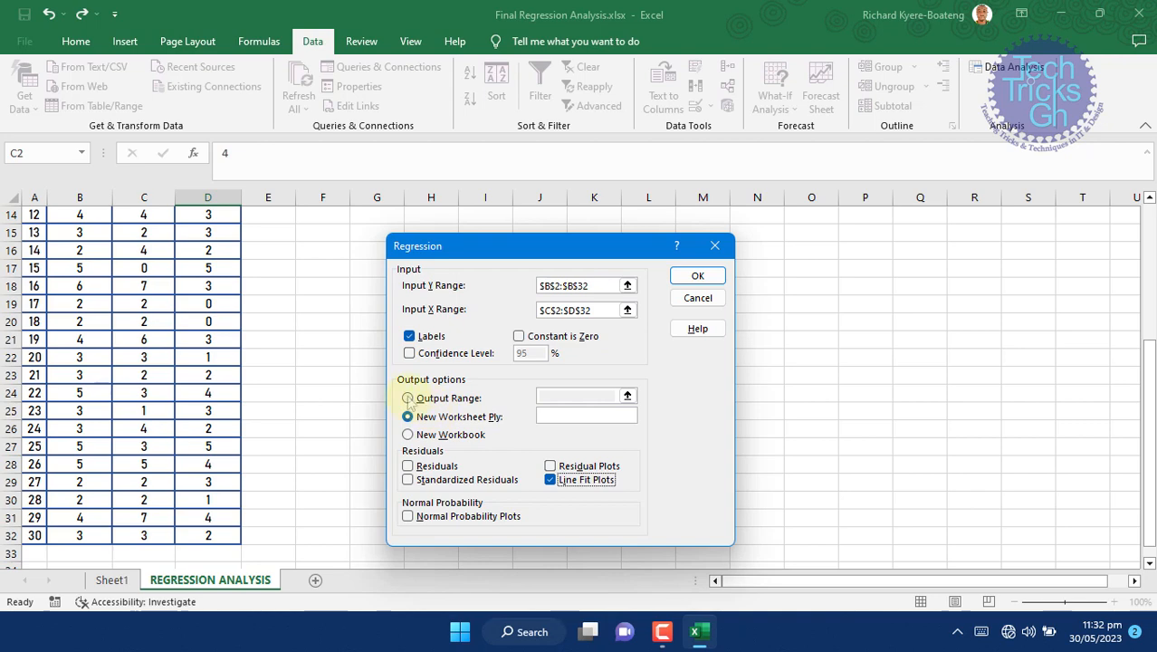
click(412, 398)
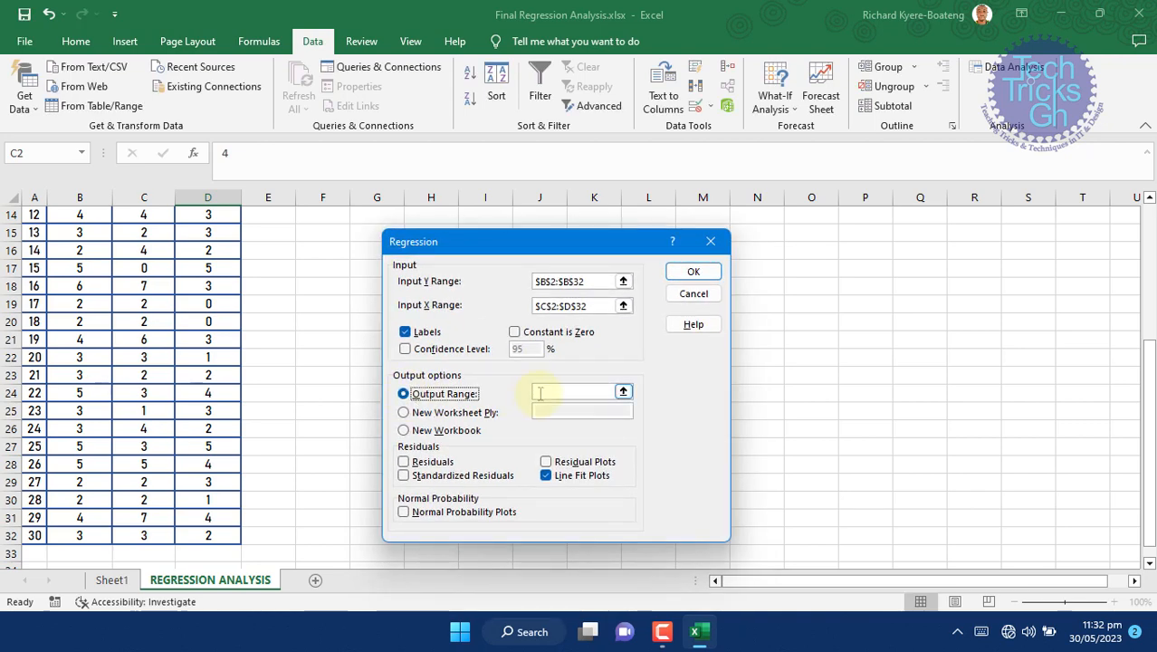
click(539, 393)
scroll(295, 306, up, 1)
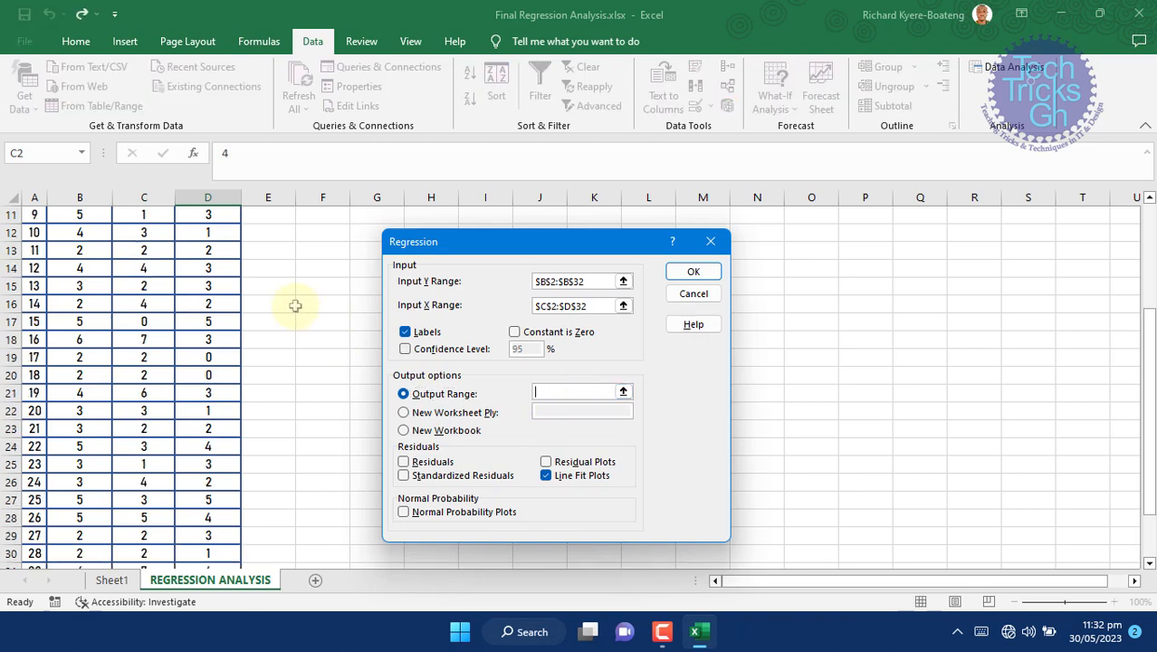
scroll(295, 306, up, 4)
click(321, 240)
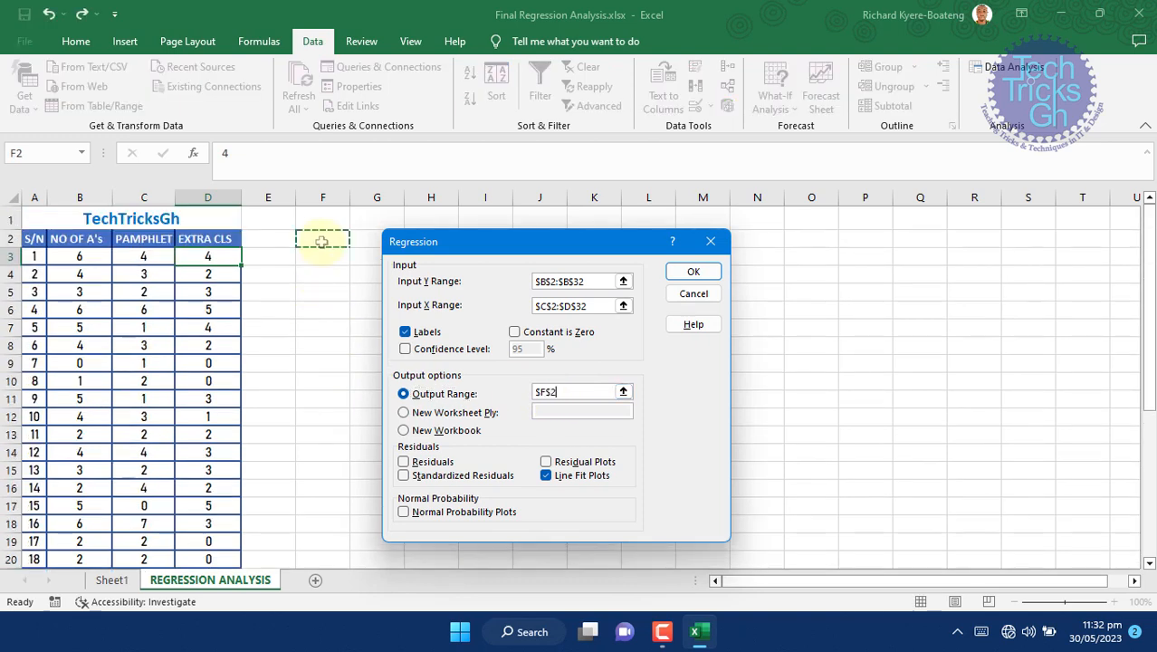
click(694, 272)
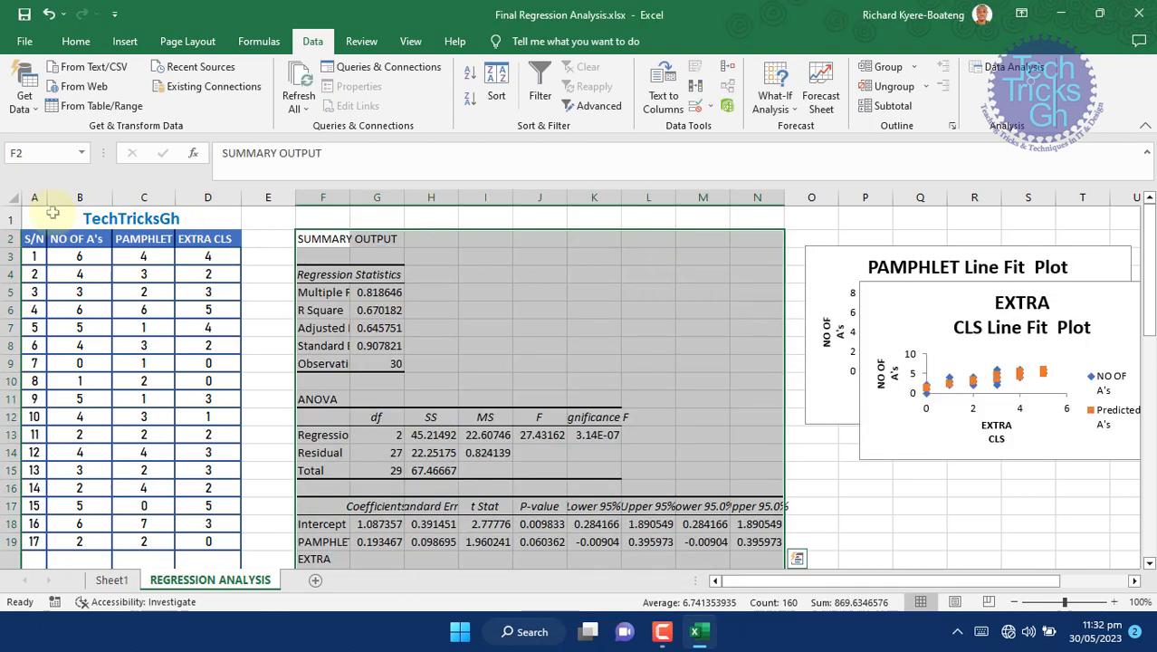
- Autofit the width of all the sheet's columns to their contents
click(11, 197)
double_click(349, 197)
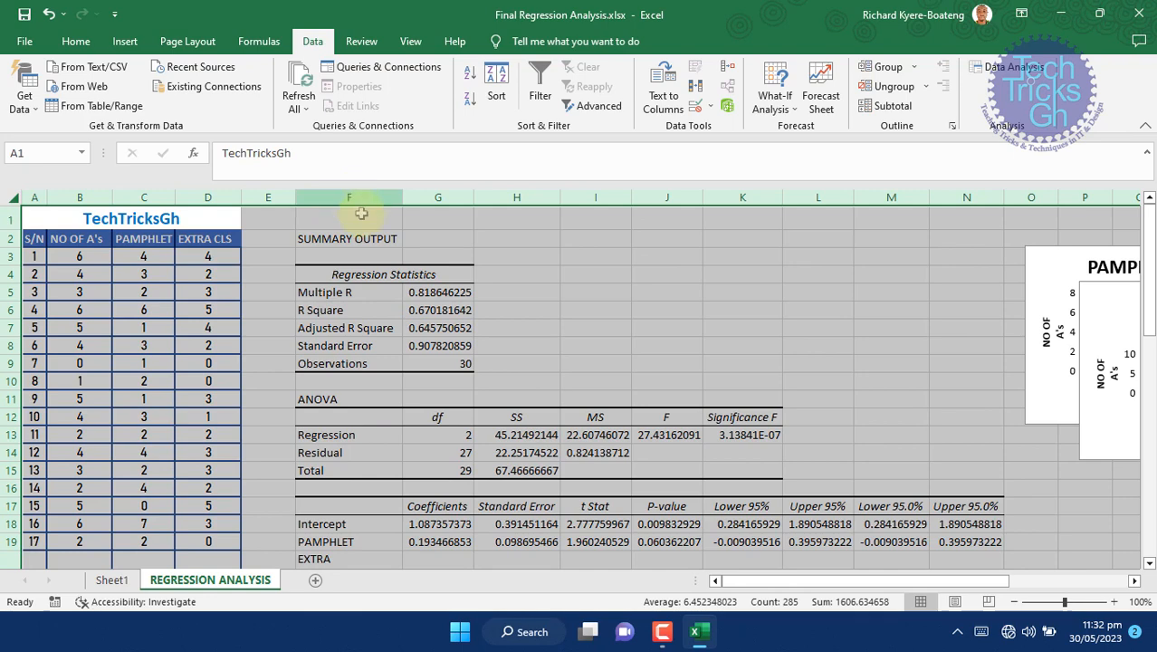
click(519, 345)
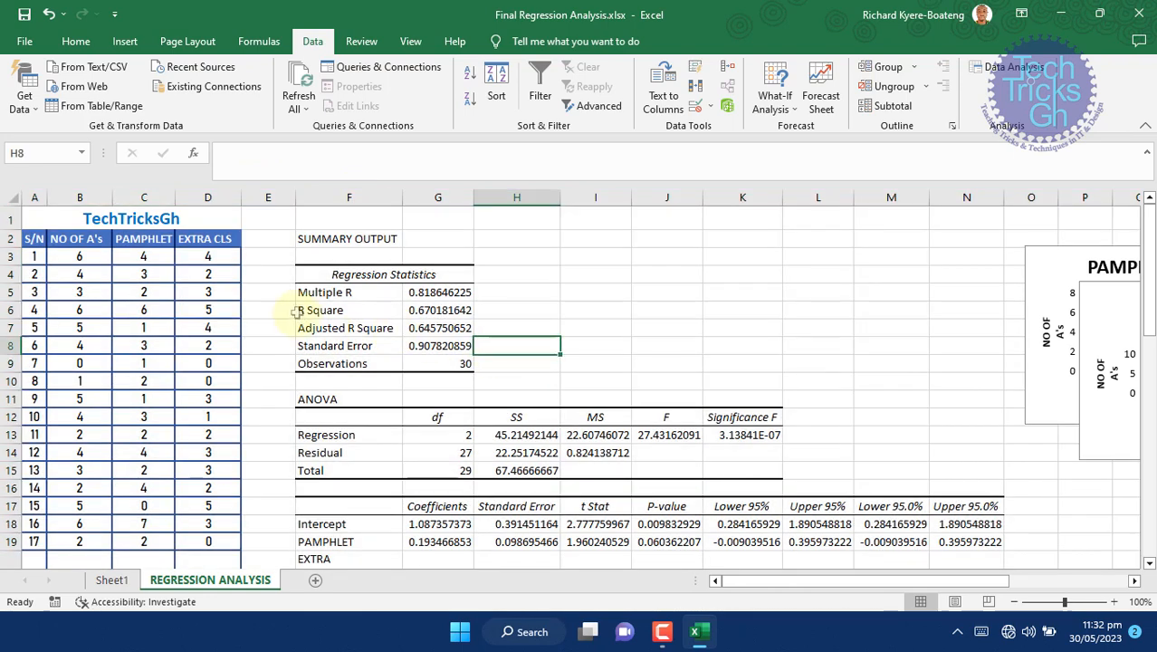
- Reduce the Regression Statistics values from Multiple R to Standard Error (G5:G8) to three decimal places
drag(436, 291, 460, 348)
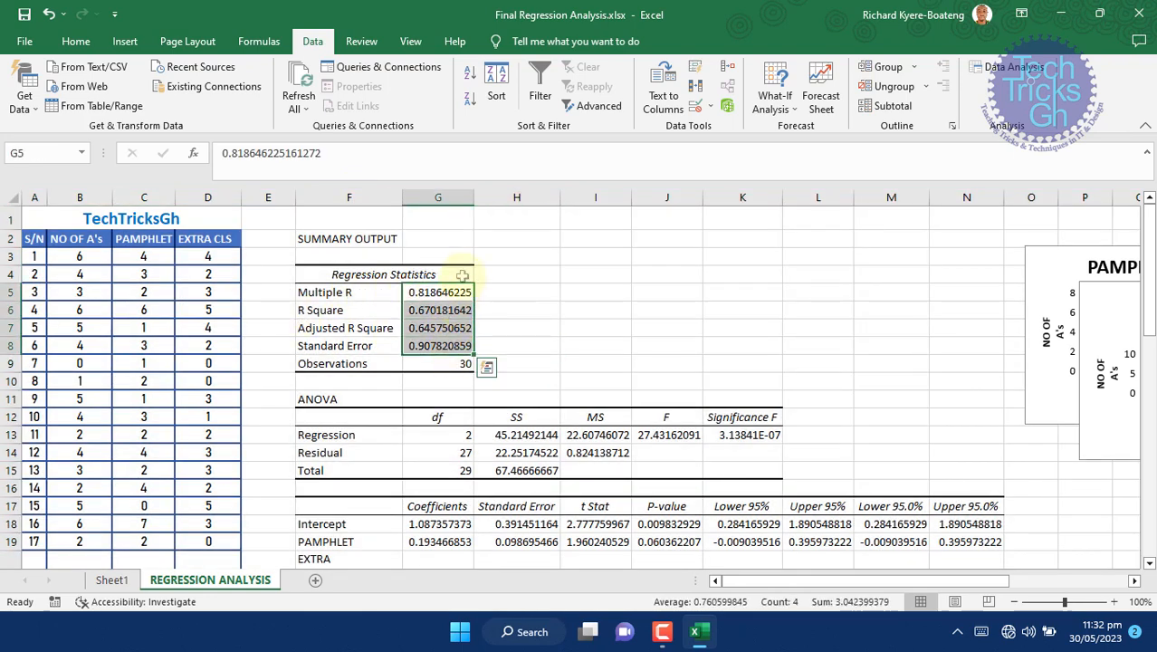
click(72, 42)
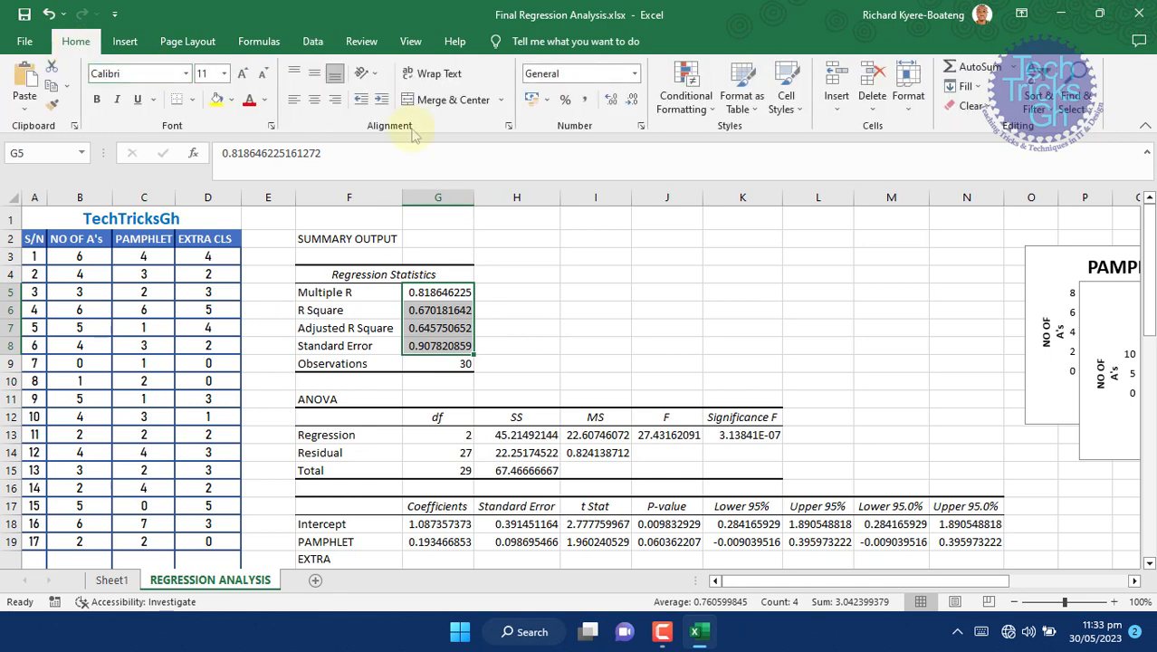
click(631, 102)
click(633, 101)
click(633, 101)
click(633, 102)
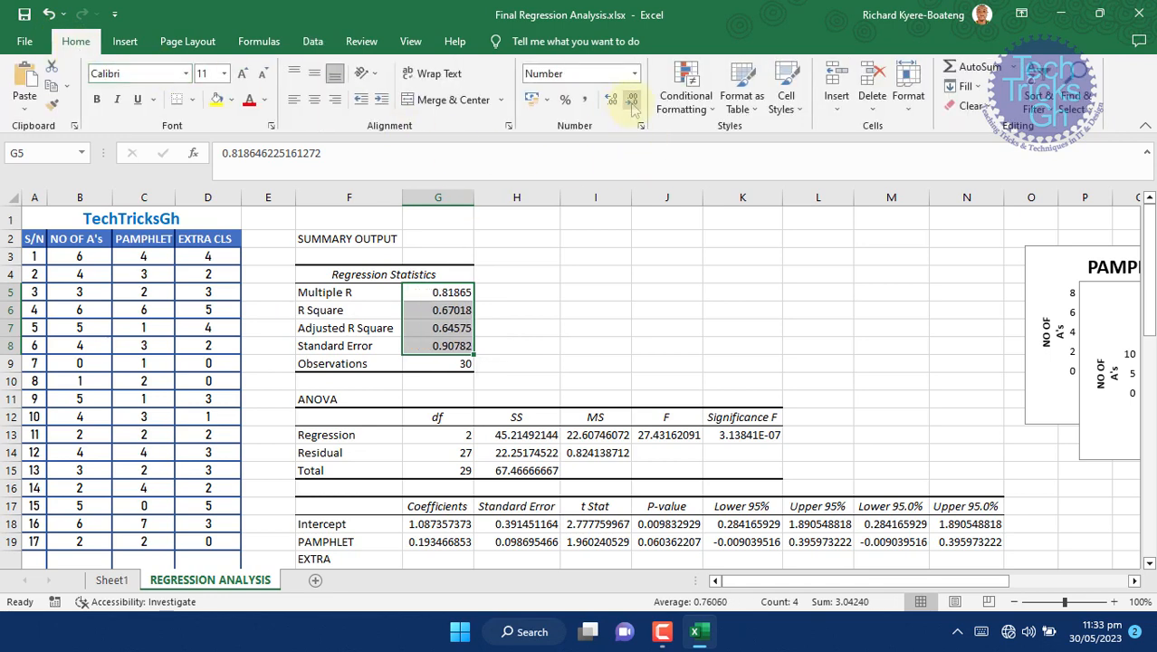
click(632, 101)
click(633, 101)
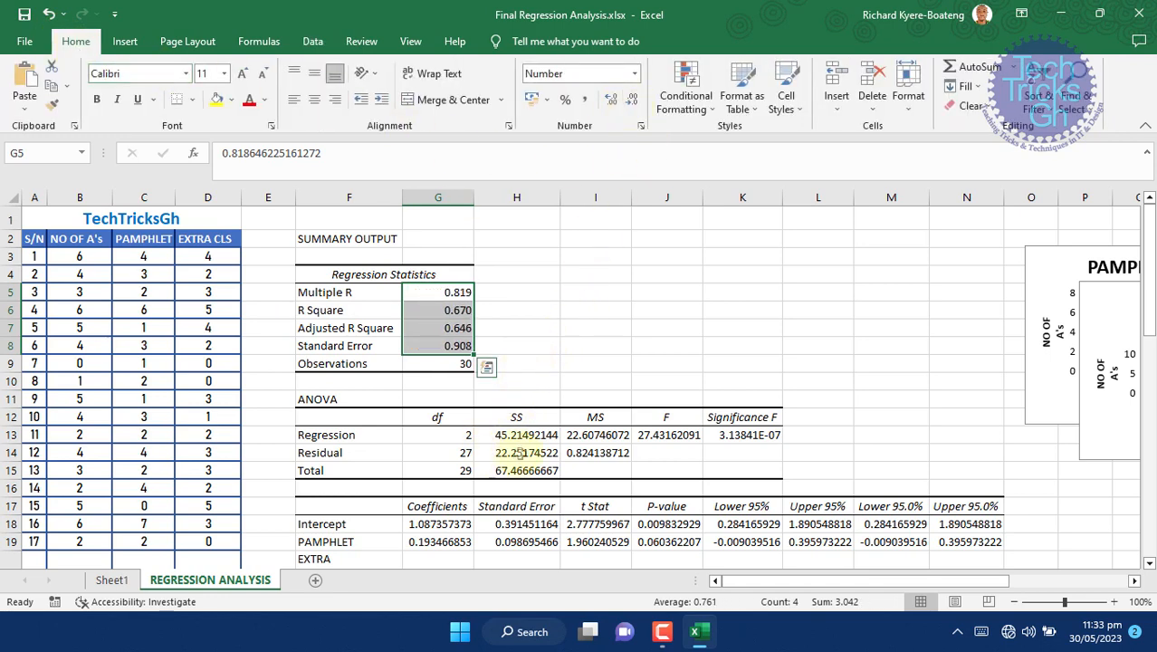
- Format the ANOVA table's SS, MS, F and Significance F values (H13:K15) with three decimal places
drag(486, 441, 729, 476)
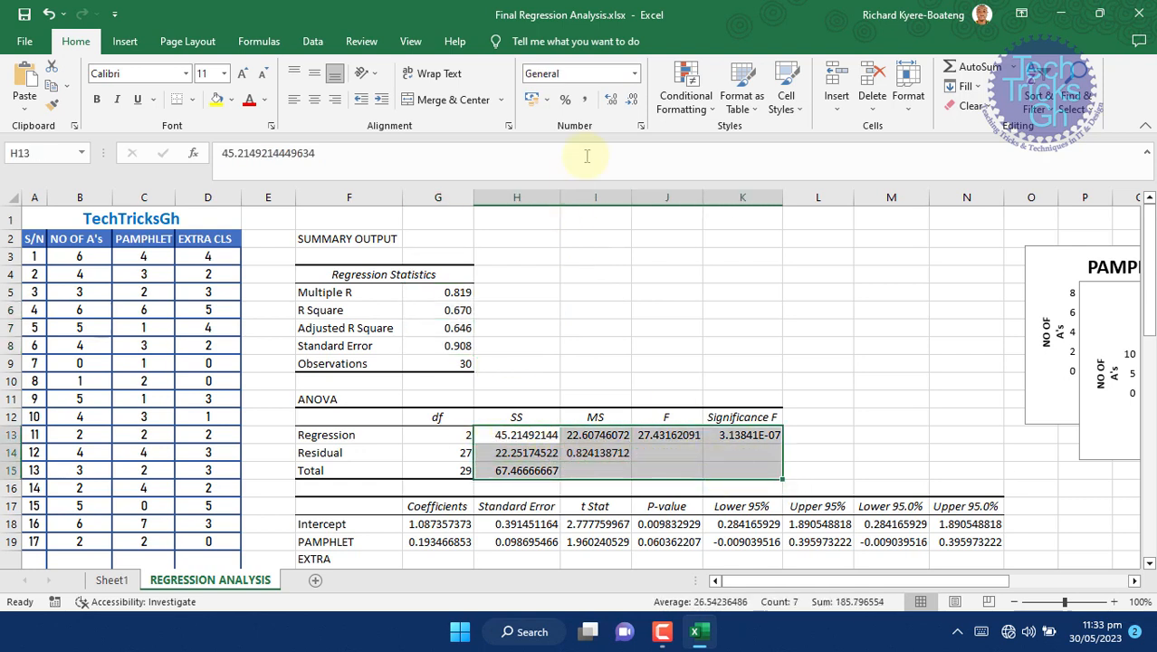
click(631, 101)
click(631, 101)
click(631, 102)
click(631, 101)
click(631, 102)
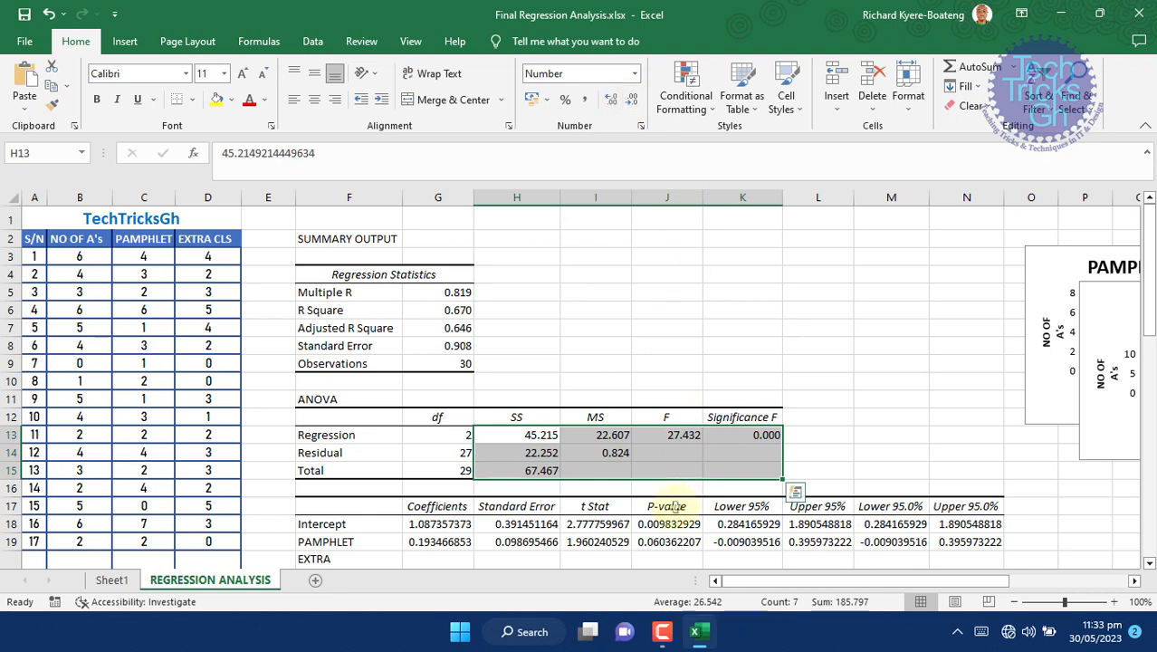
- Show the coefficients table values for Intercept, PAMPHLET and EXTRA CLS (G18:N20) with three decimal places
scroll(675, 507, down, 3)
drag(419, 362, 968, 411)
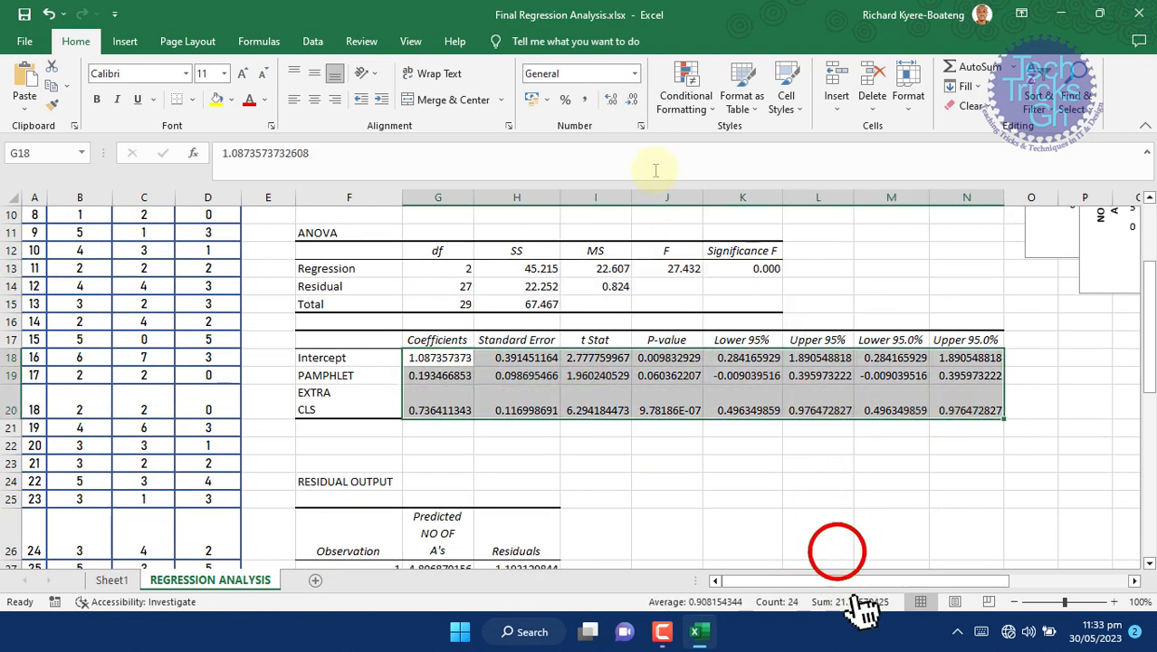
click(631, 102)
click(631, 101)
click(631, 101)
click(631, 101)
click(631, 102)
click(631, 101)
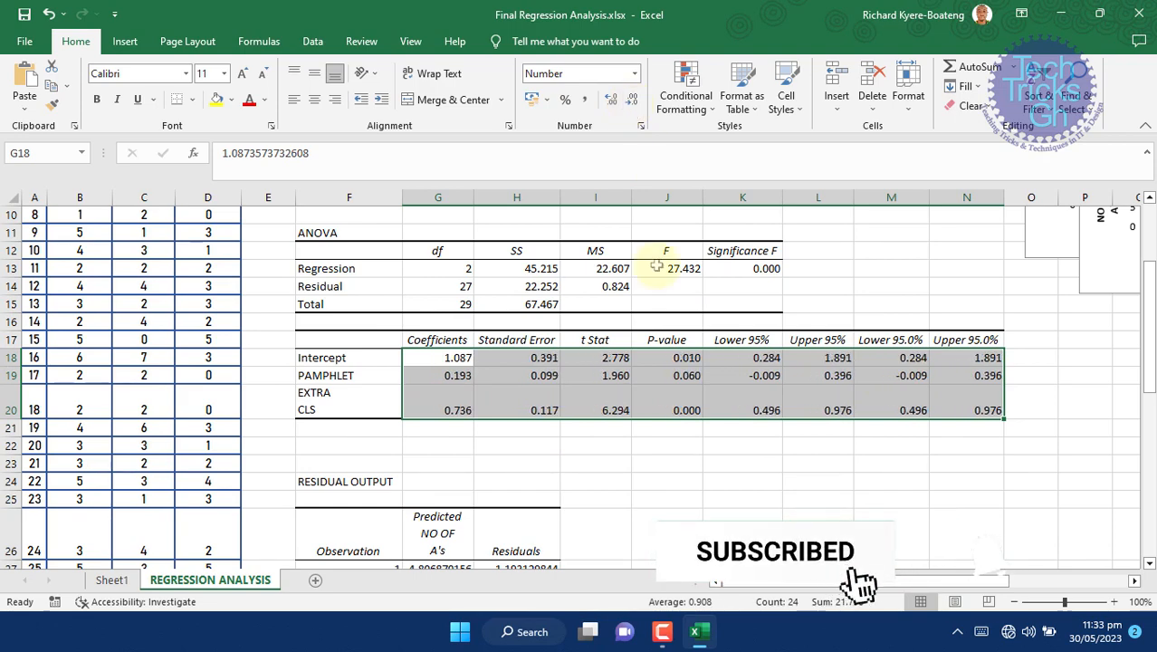
click(724, 499)
- Format the predicted values and residuals in the RESIDUAL OUTPUT table (G27:H56) with three decimal places
scroll(725, 453, down, 3)
scroll(724, 407, up, 1)
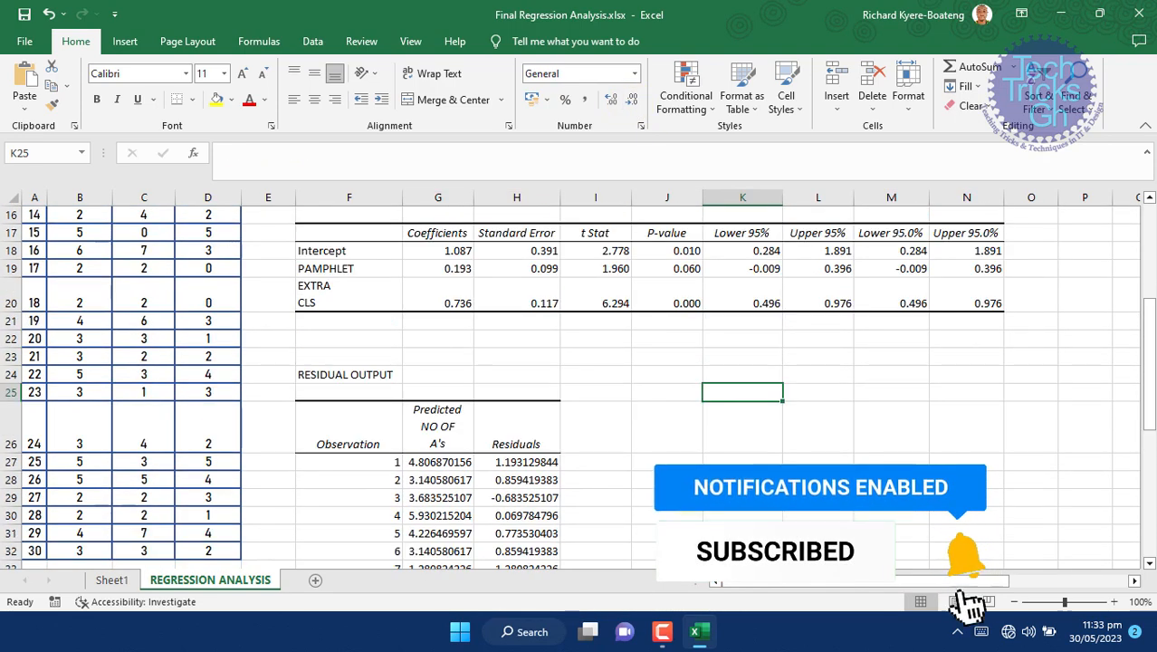
scroll(612, 457, down, 2)
drag(417, 341, 538, 521)
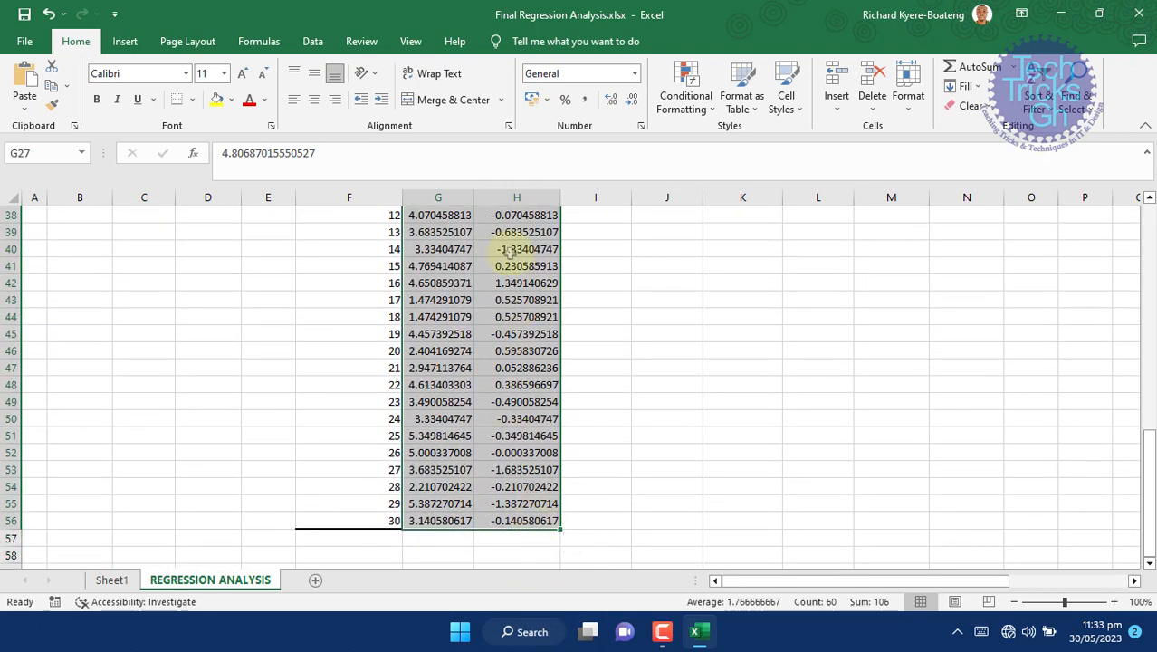
click(632, 101)
click(631, 101)
click(631, 102)
click(632, 102)
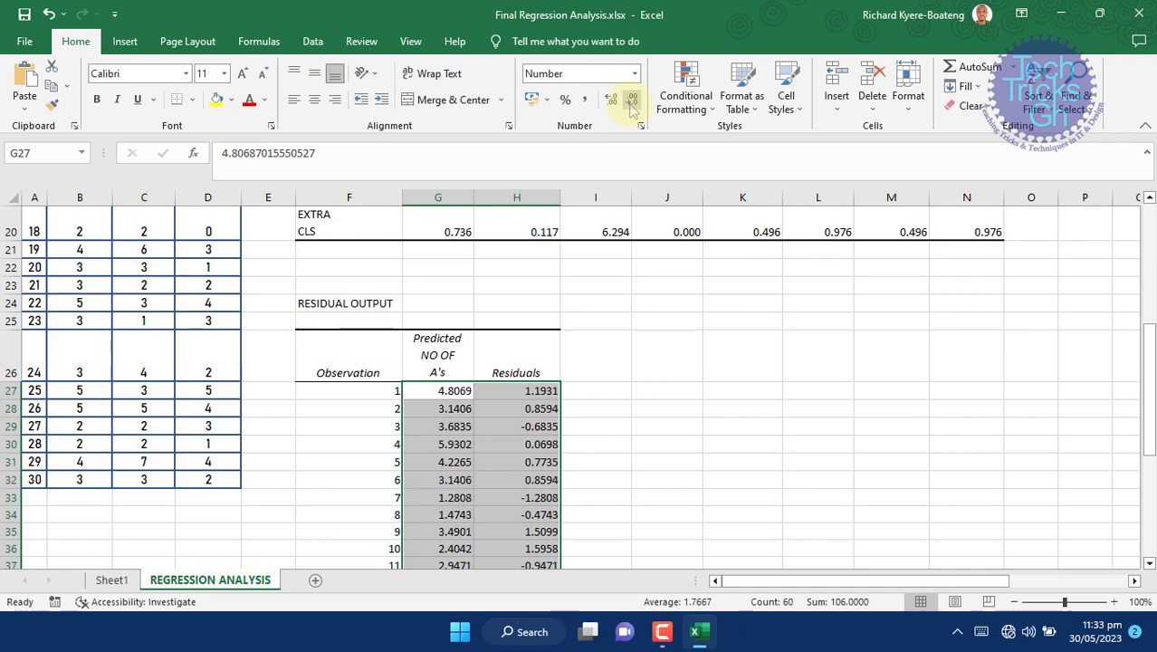
click(632, 102)
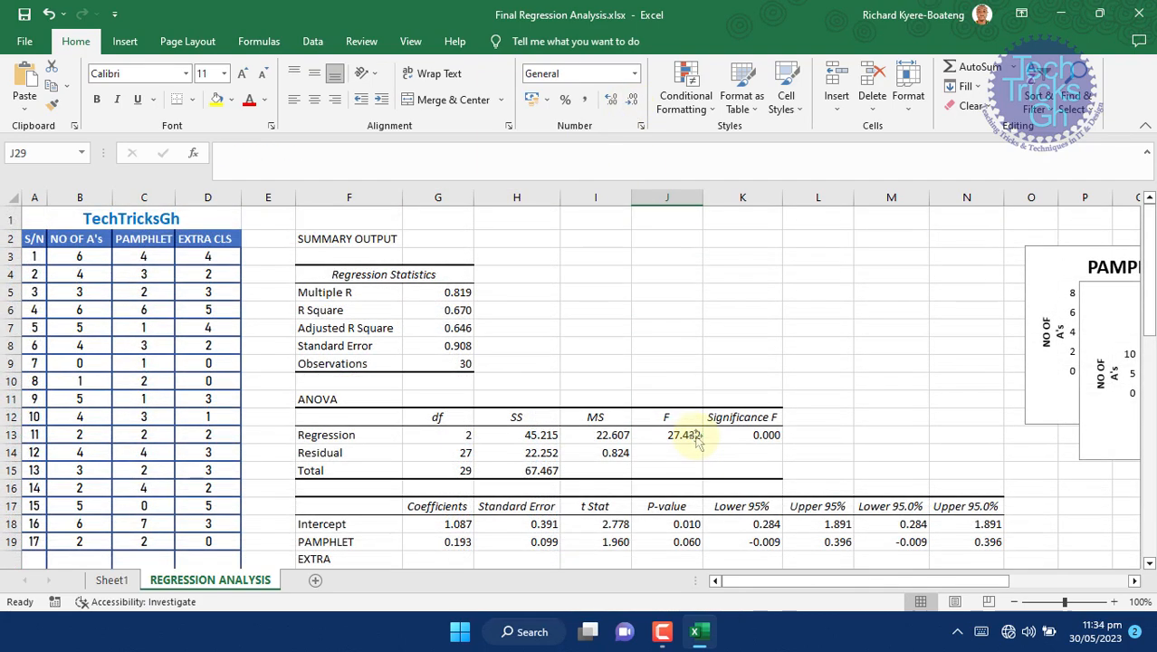